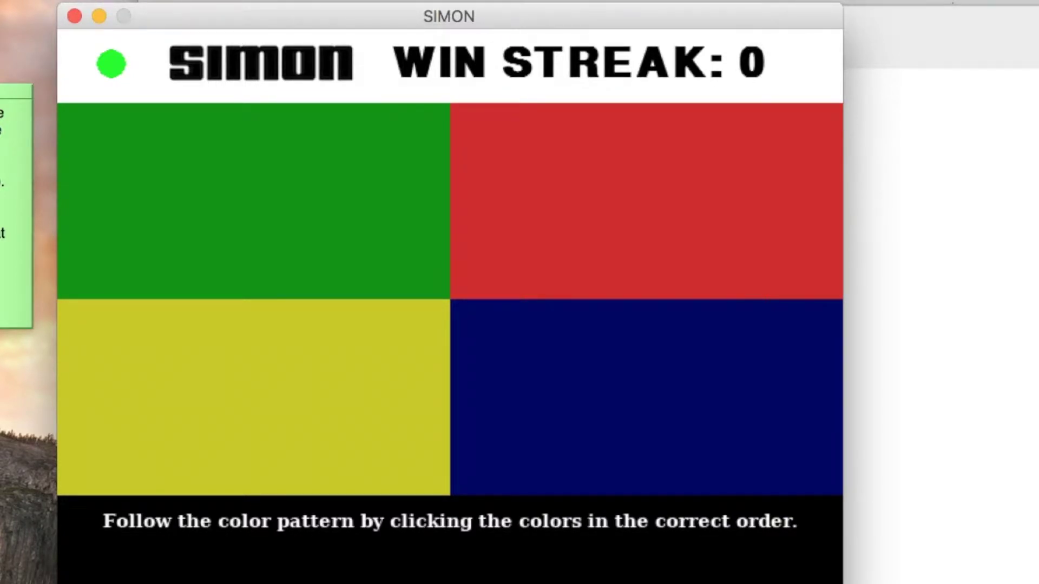
- Repeat the single green flash to raise the win streak to 1
left_click(314, 172)
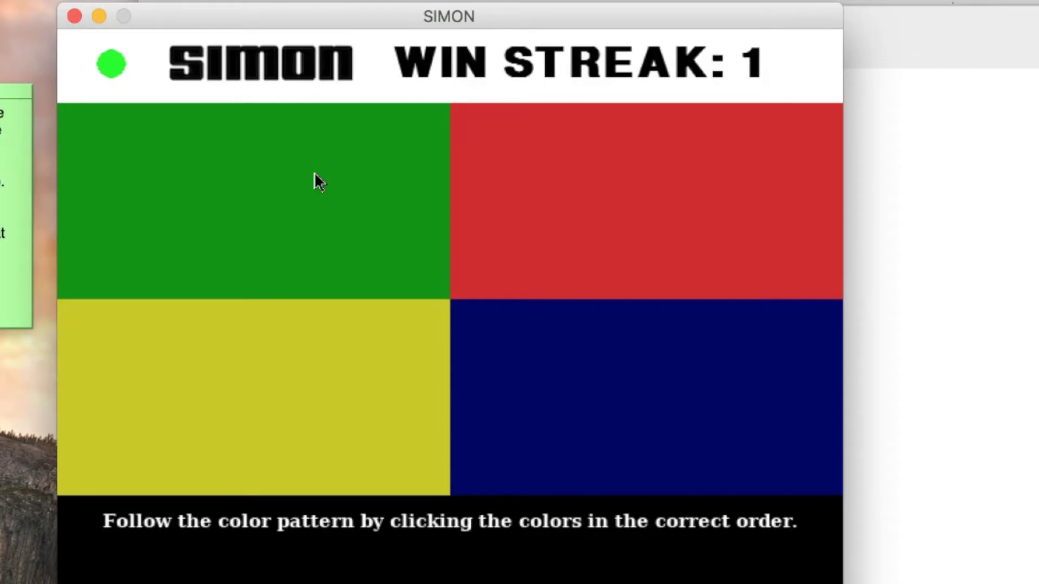
- Repeat green then red for a streak of 2, then guess yellow wrongly
left_click(315, 171)
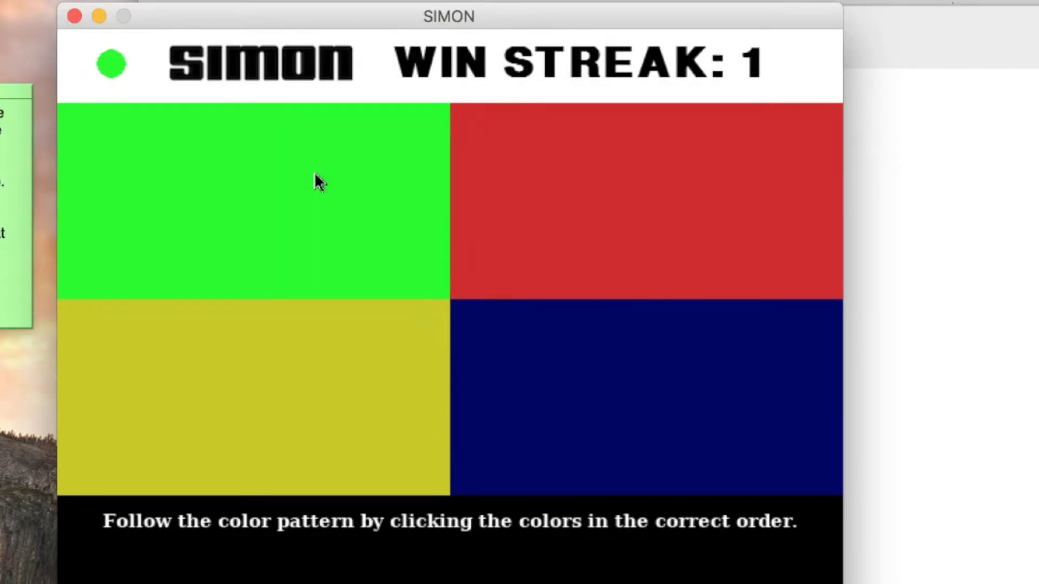
left_click(552, 162)
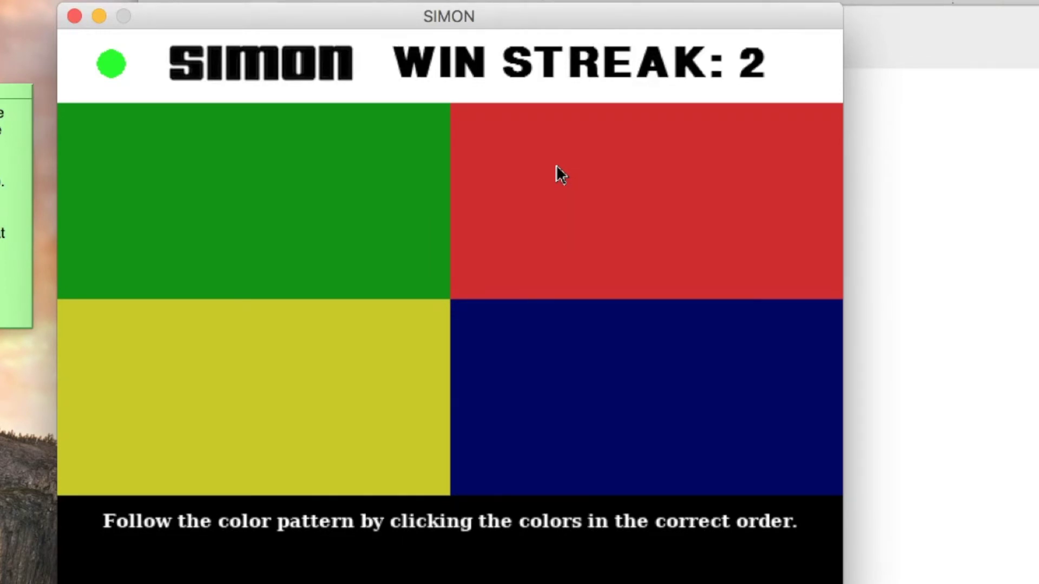
left_click(367, 399)
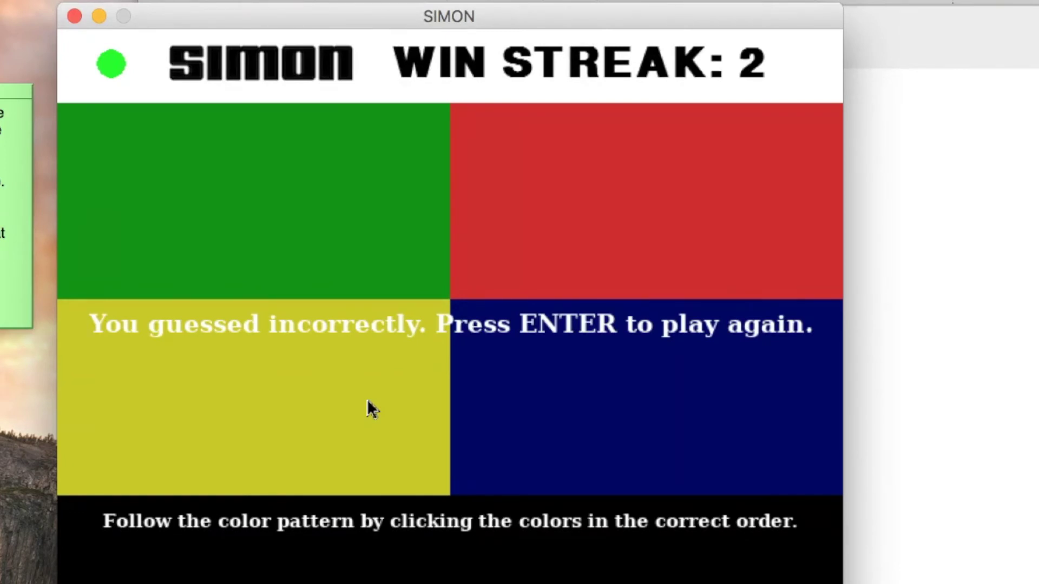
- Restart the game after the failed guess, resetting the streak to 0
key("Return")
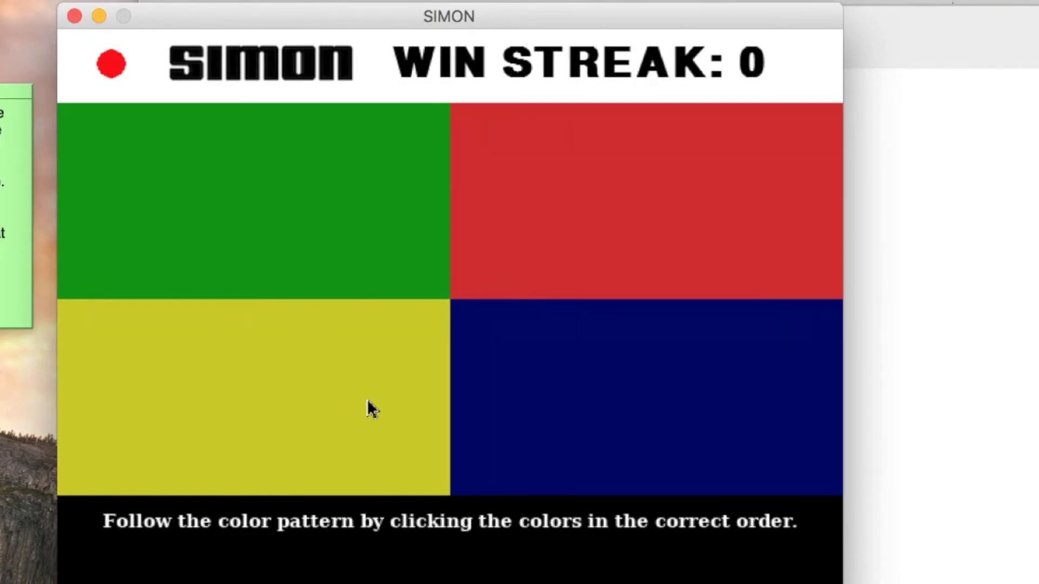